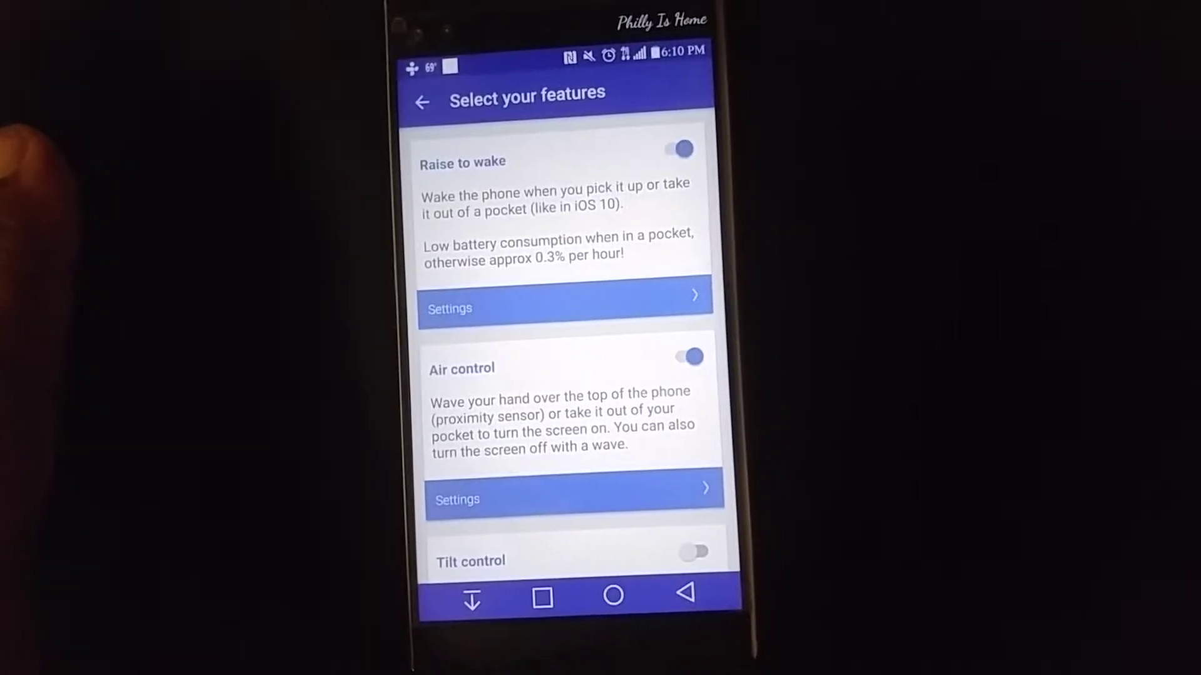
scroll(564, 376, down, 2)
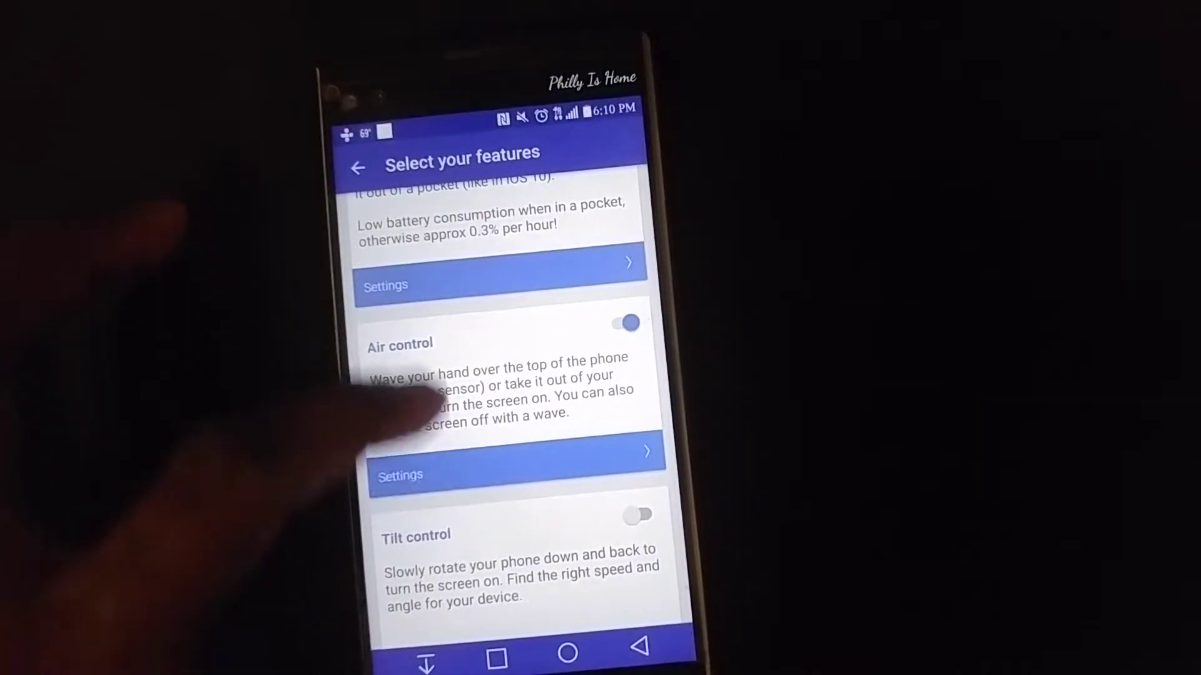
scroll(422, 394, up, 1)
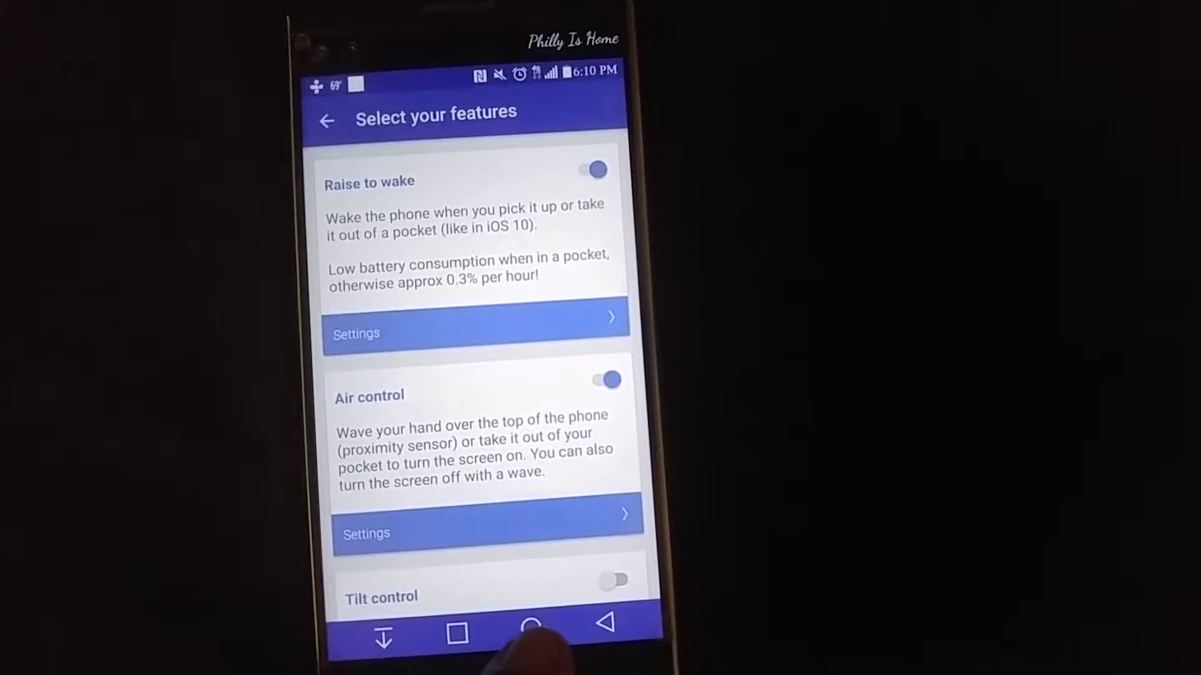
Step: Leave Smart Wake for the home screen, keeping Raise to wake and Air control enabled
click(535, 621)
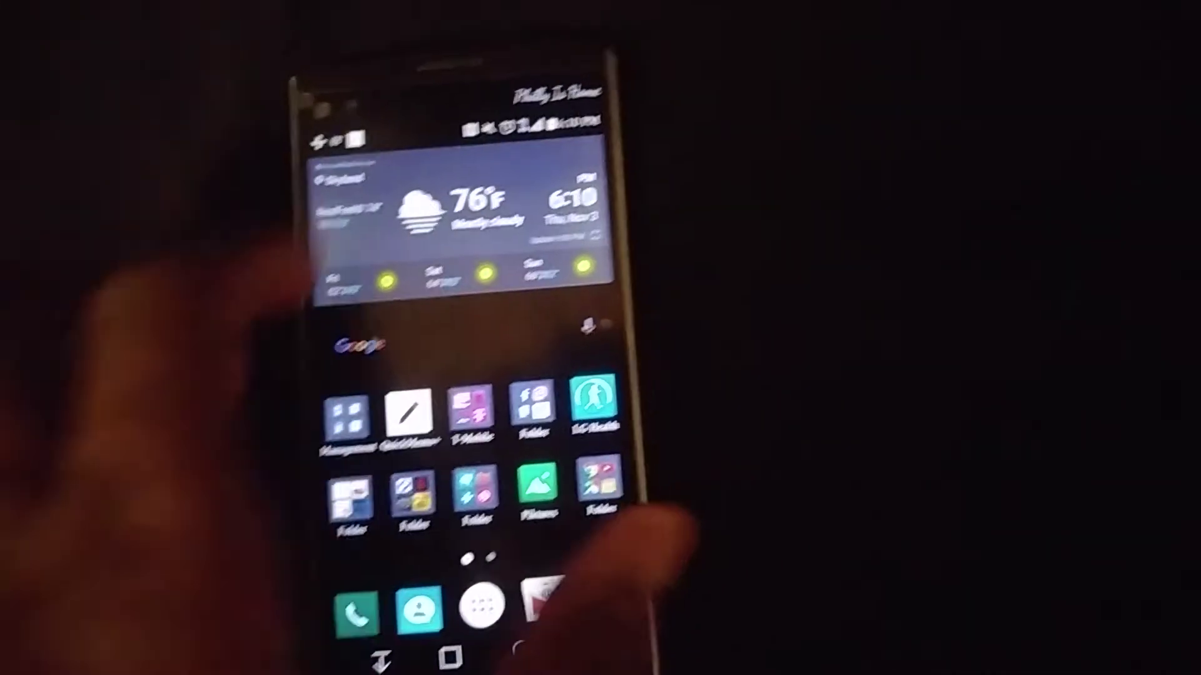